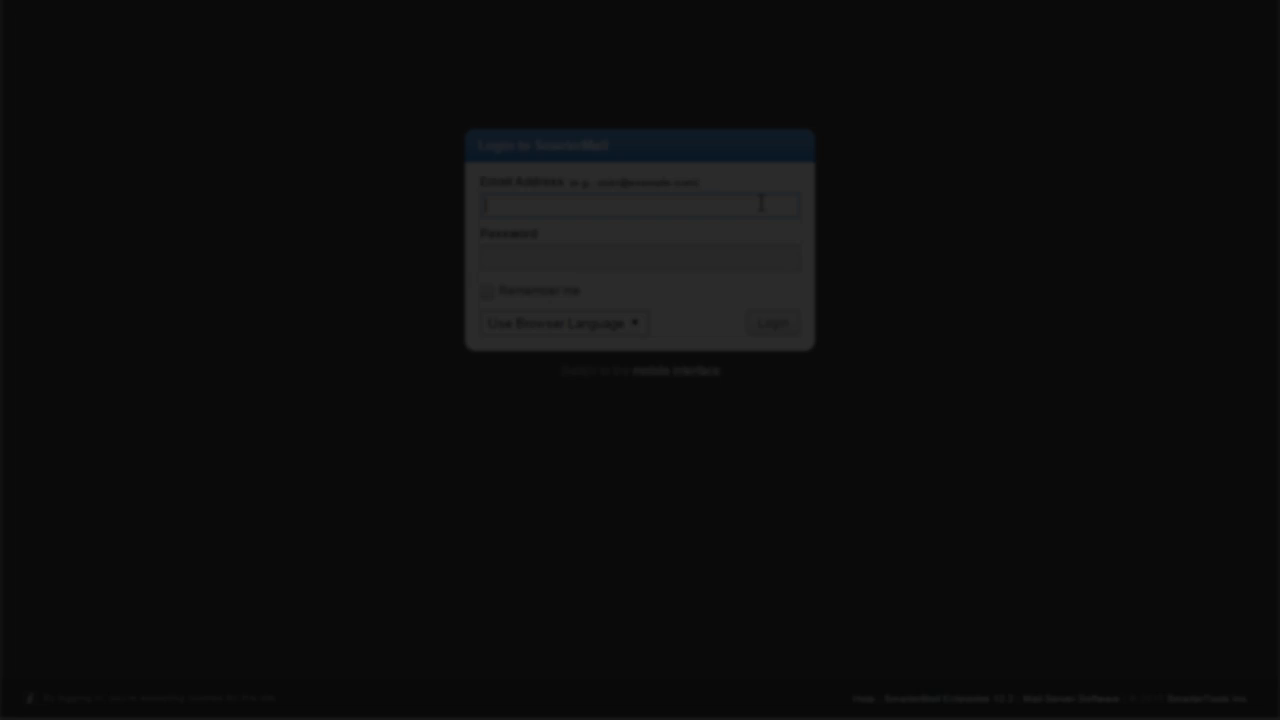
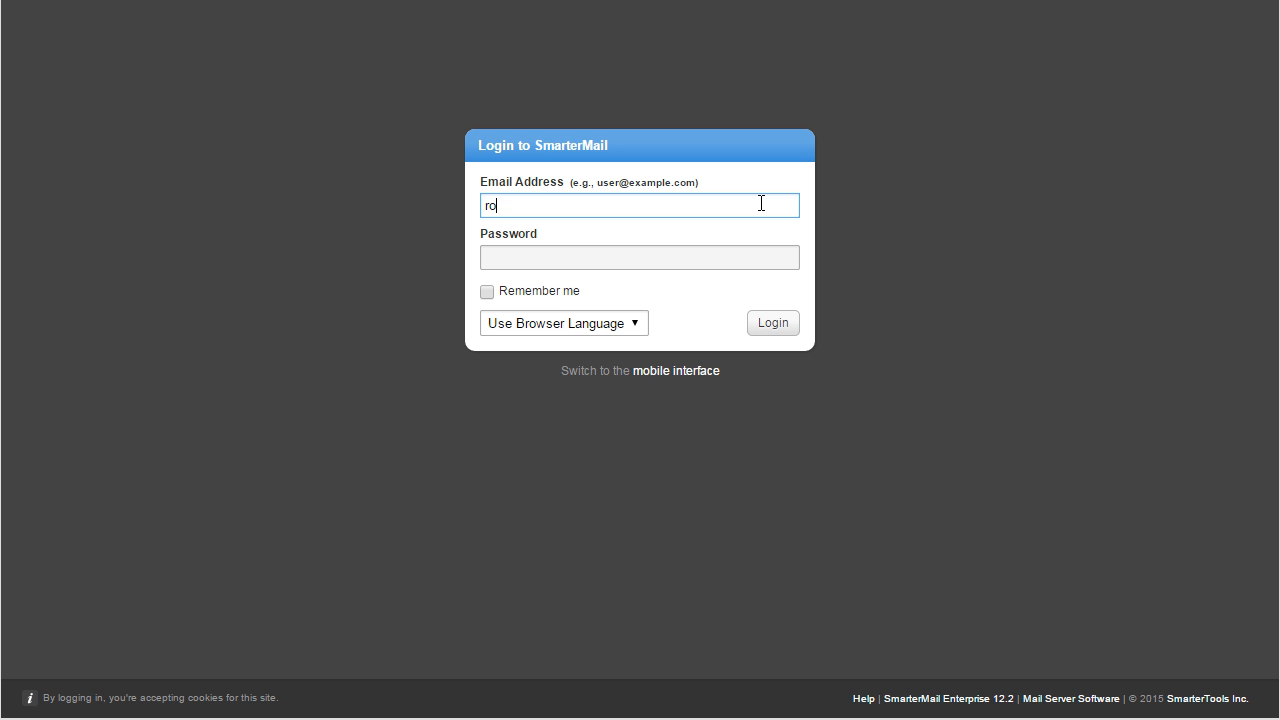
- Sign in with the Rockpool Restaurant user's e-mail address and password
key(Tab)
text(******)
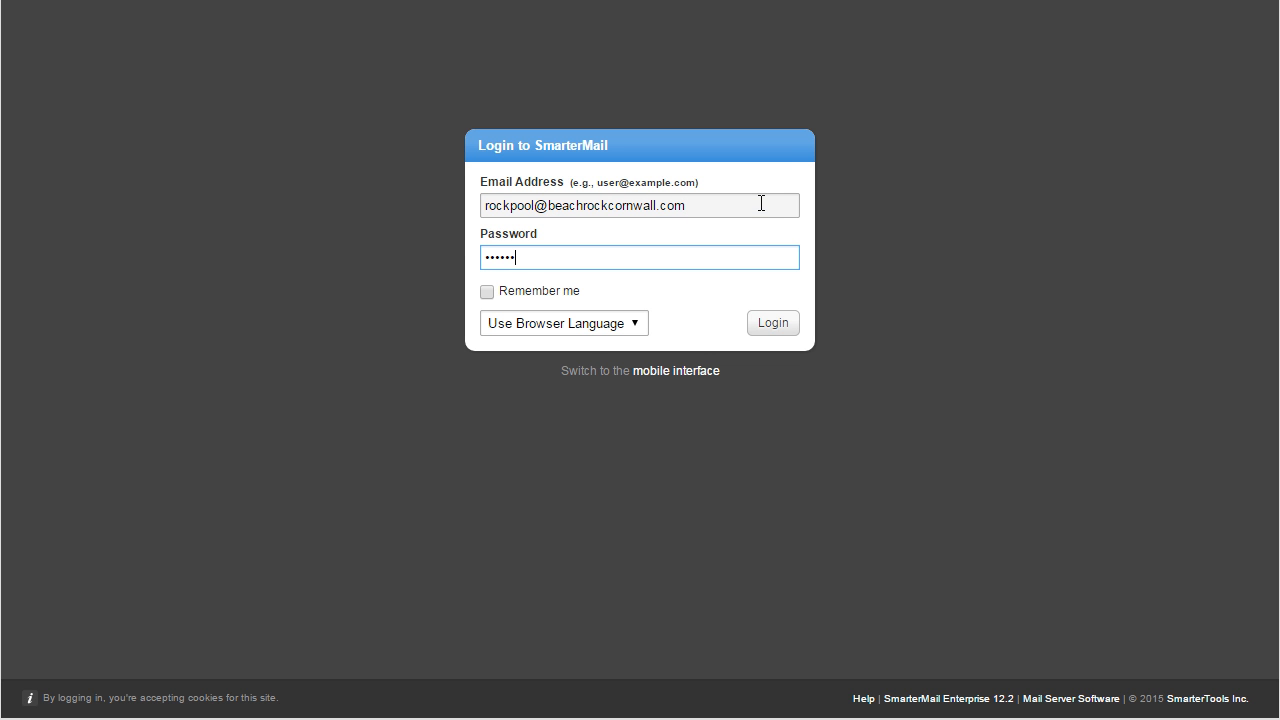
click(774, 327)
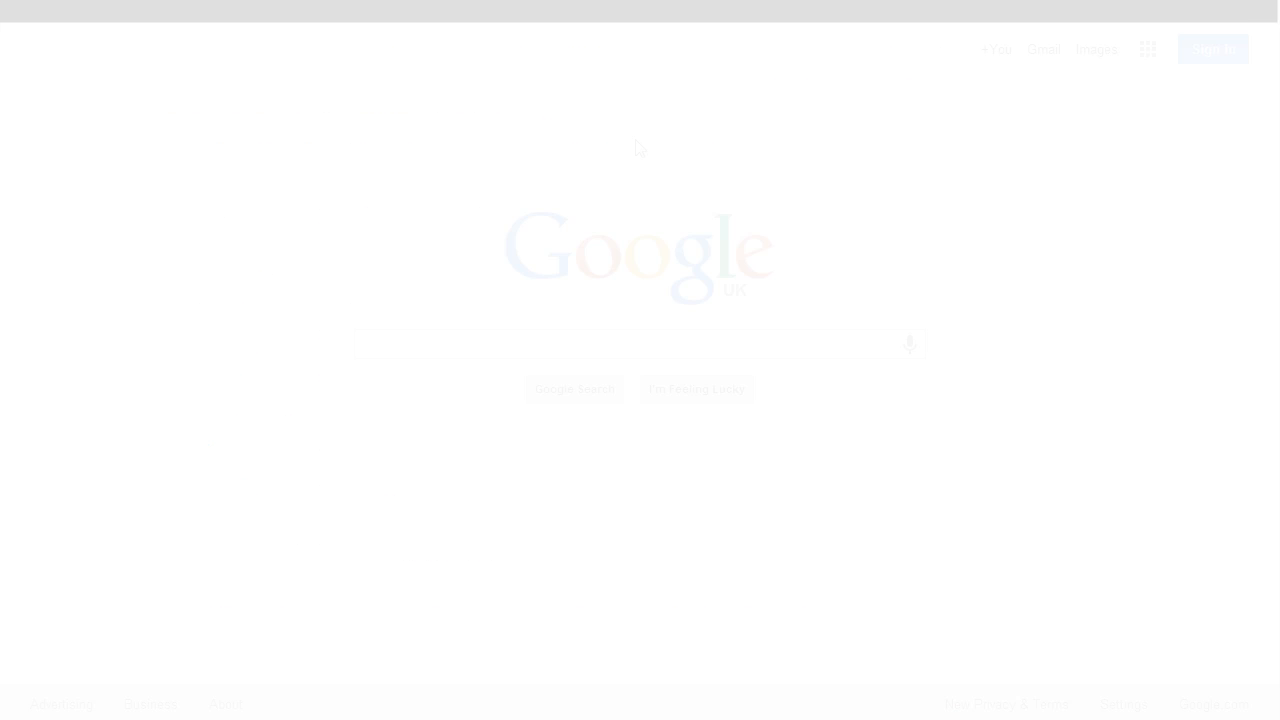
- Load mail.beachrockcornwall.com and place the cursor in the Email Address field
text(mail.bea)
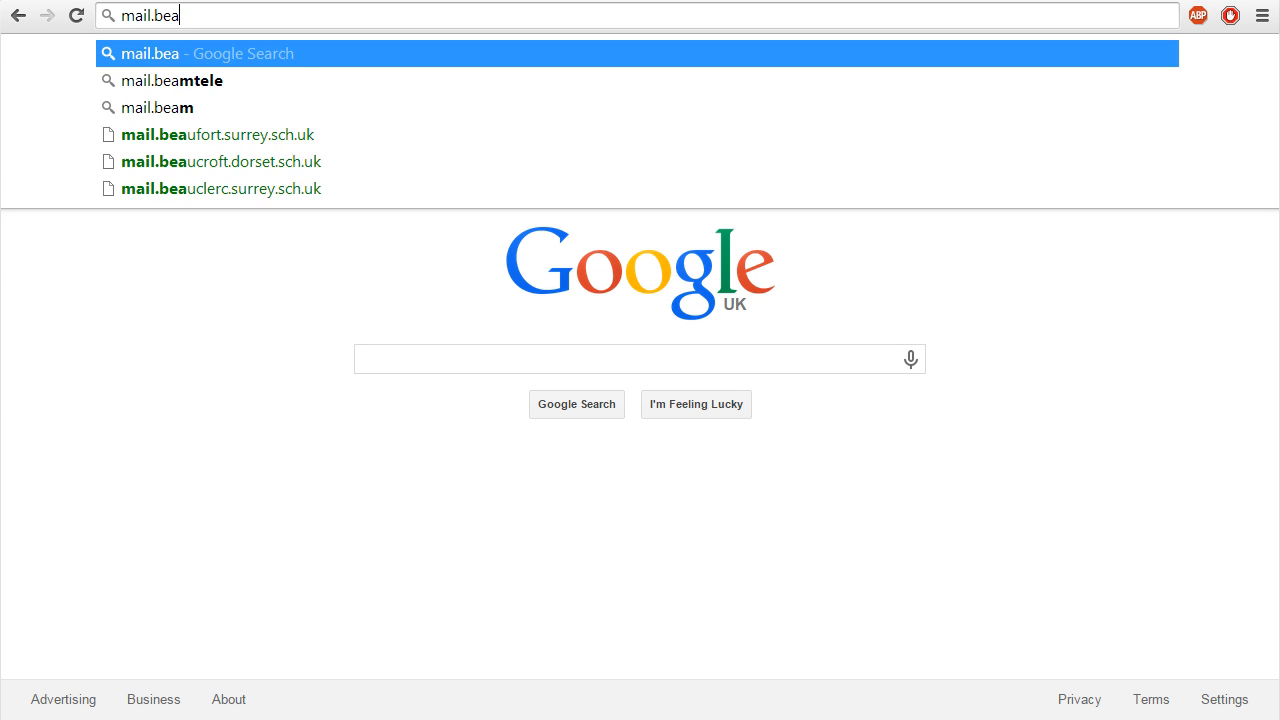
text(chrockcornwall.com)
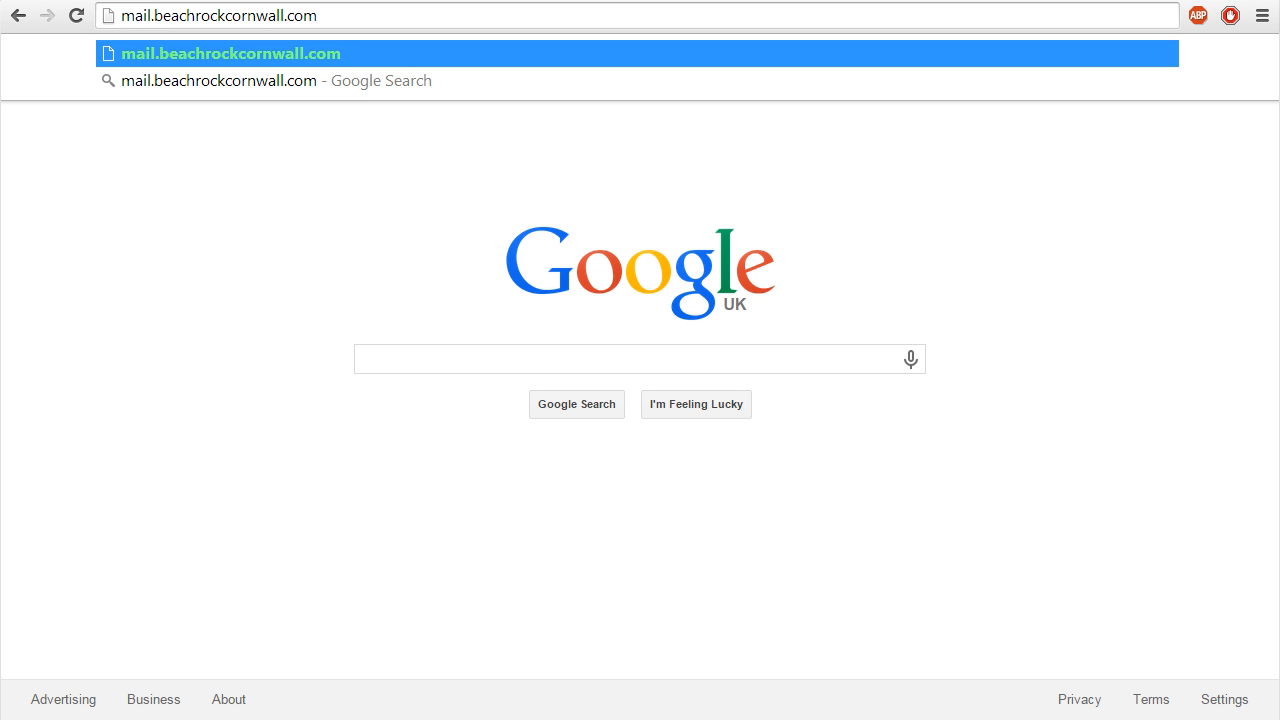
key(Return)
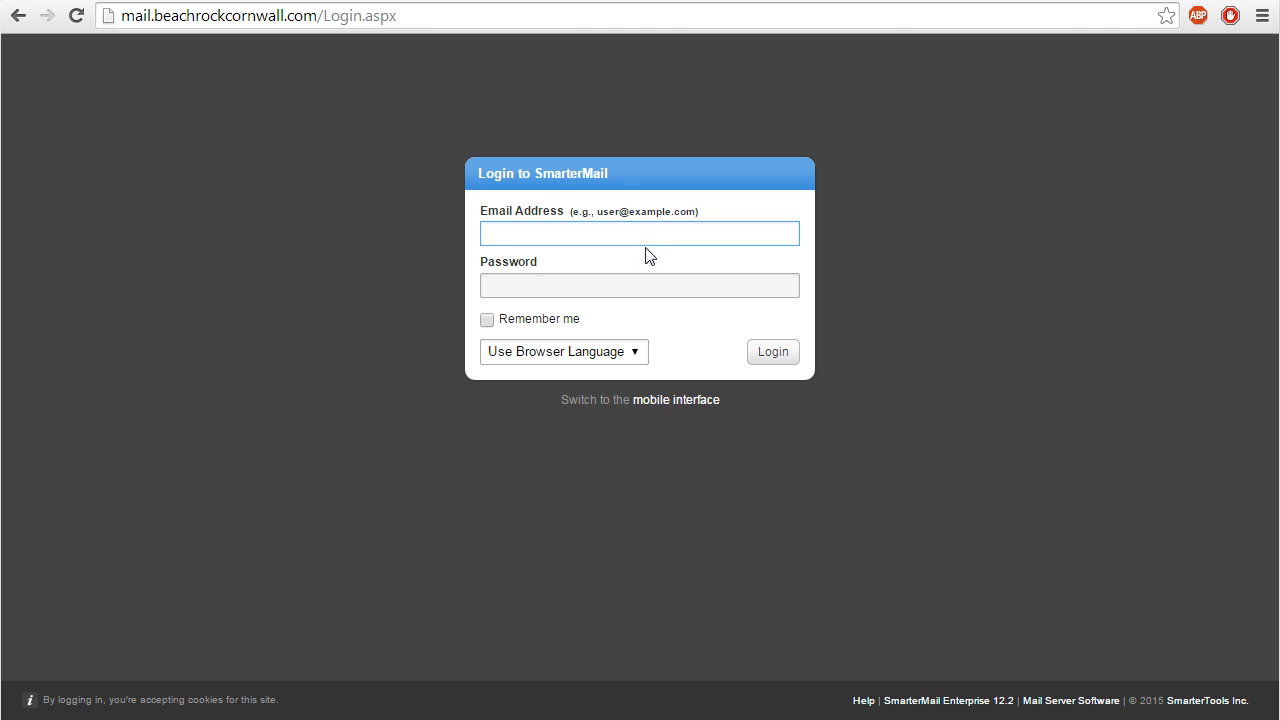
click(653, 237)
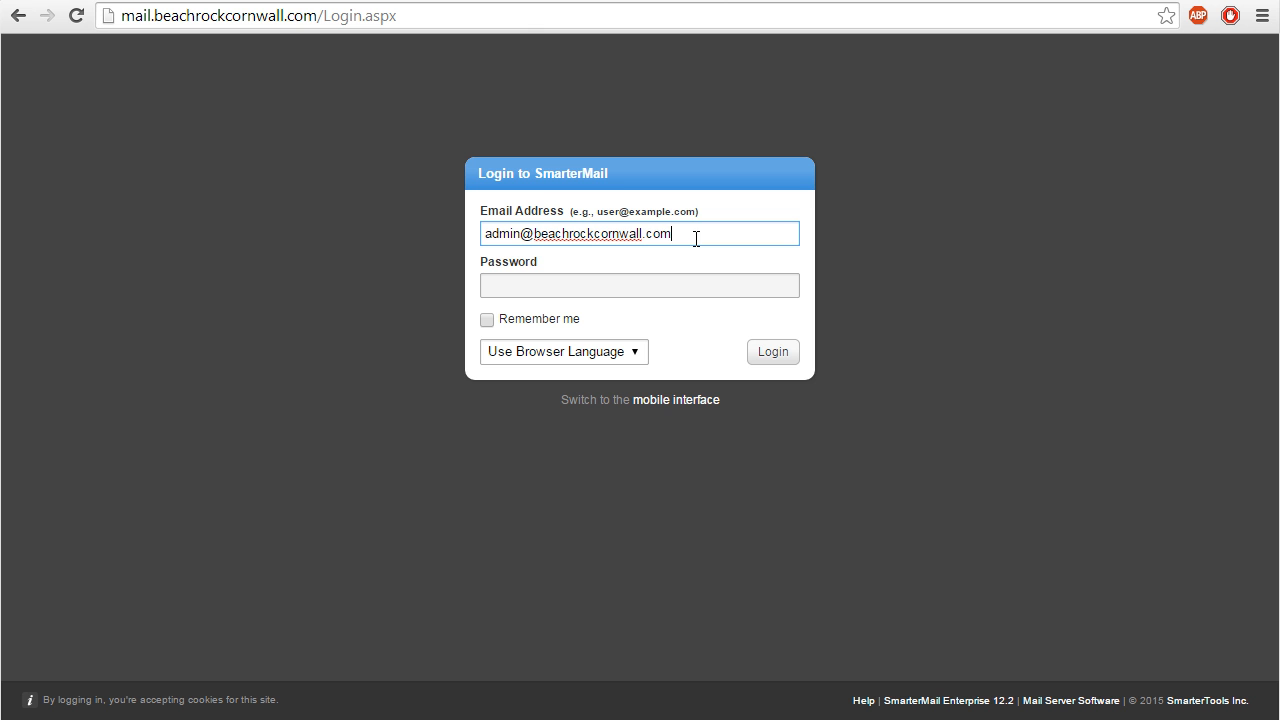
- Log in with the domain administrator's e-mail address and password
click(643, 289)
text(••••••••••)
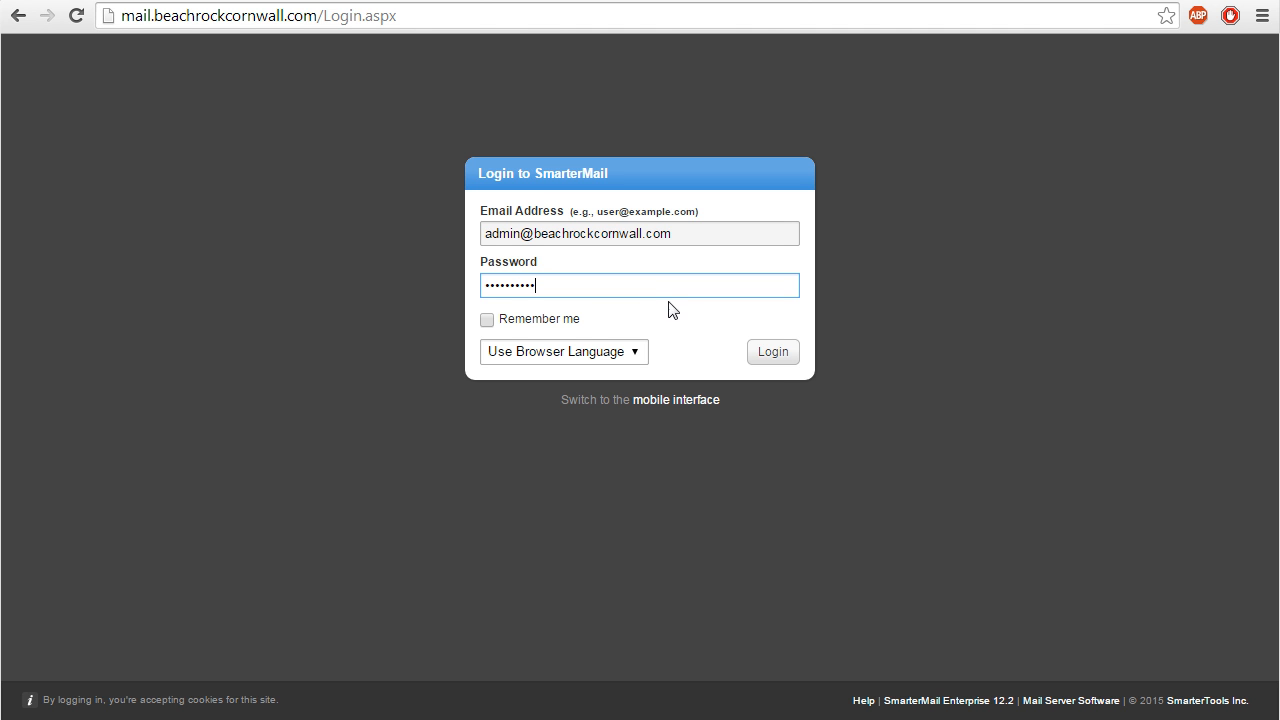
click(775, 361)
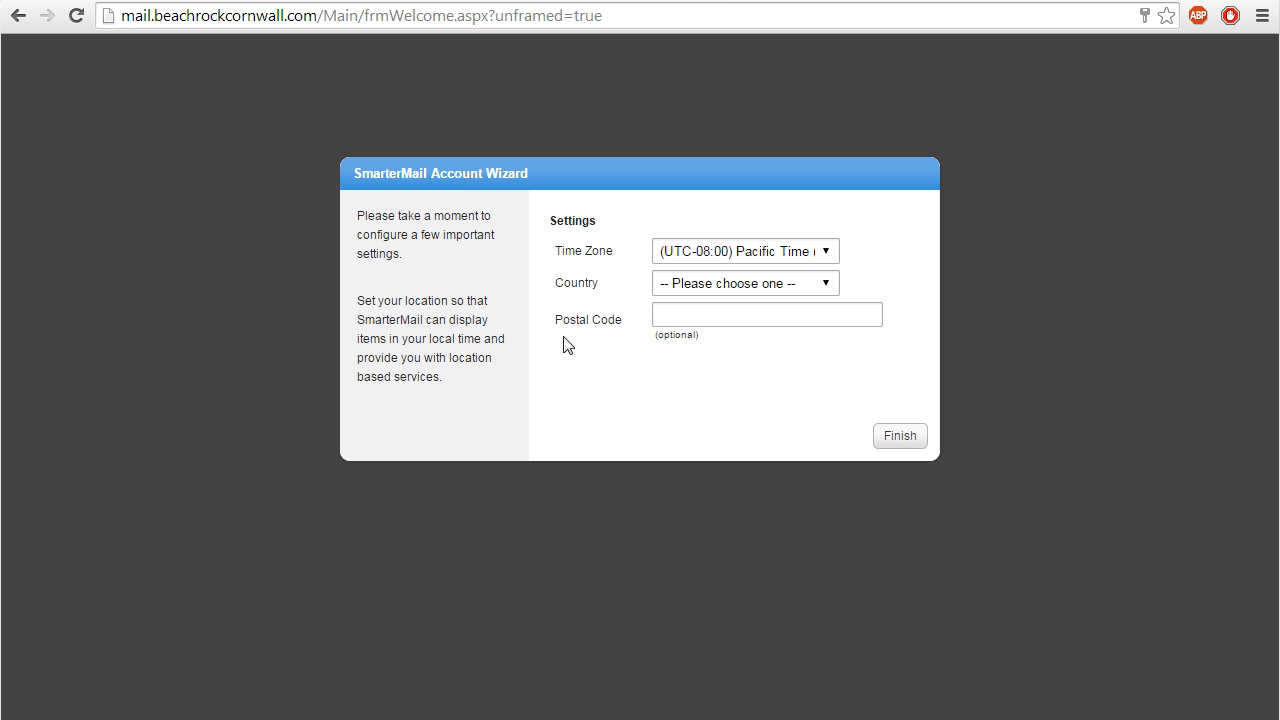
- Set time zone (UTC) Dublin, Edinburgh, Lisbon, London and country United Kingdom, then finish the wizard
click(806, 254)
scroll(1057, 347, down, 10)
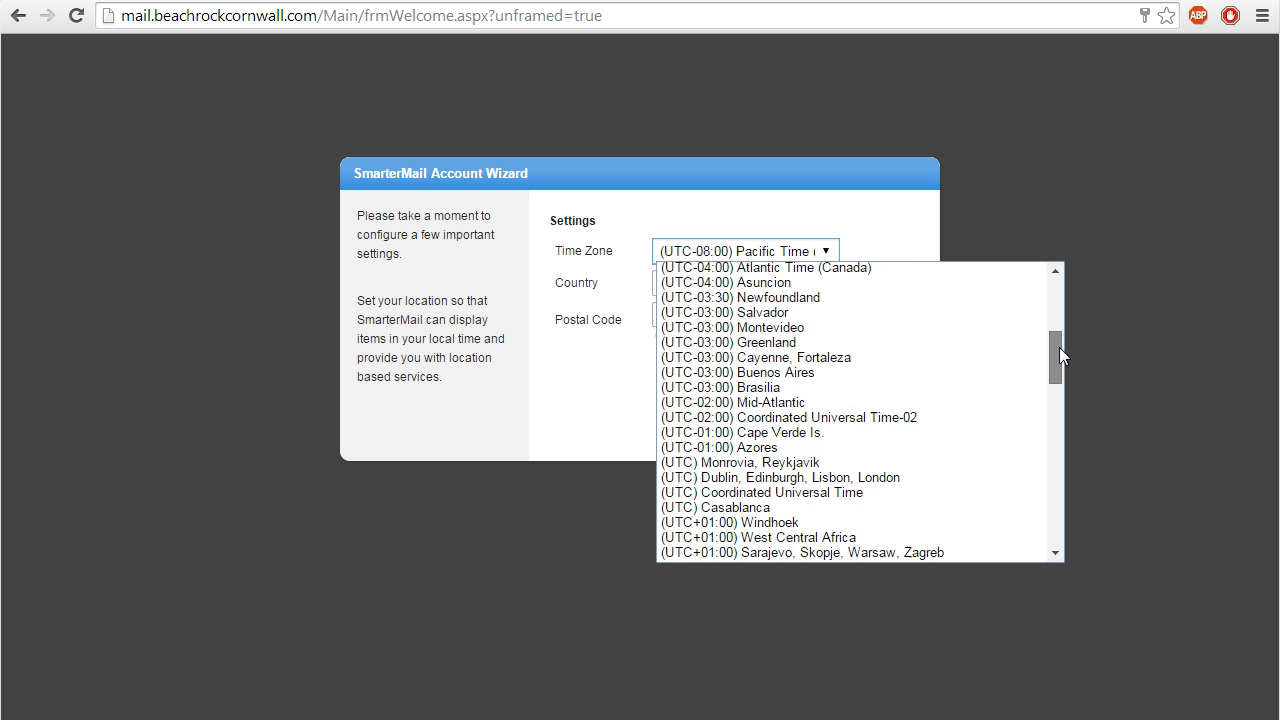
click(790, 301)
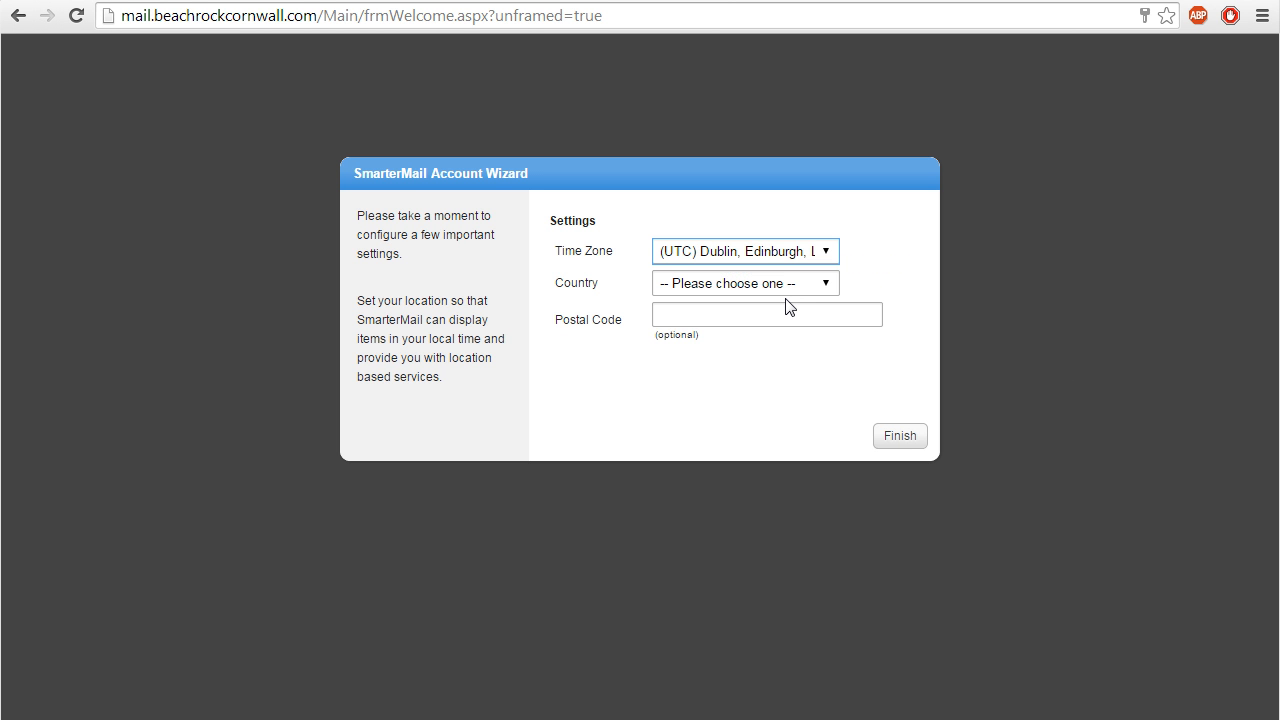
click(794, 289)
drag(845, 334, 828, 582)
click(736, 392)
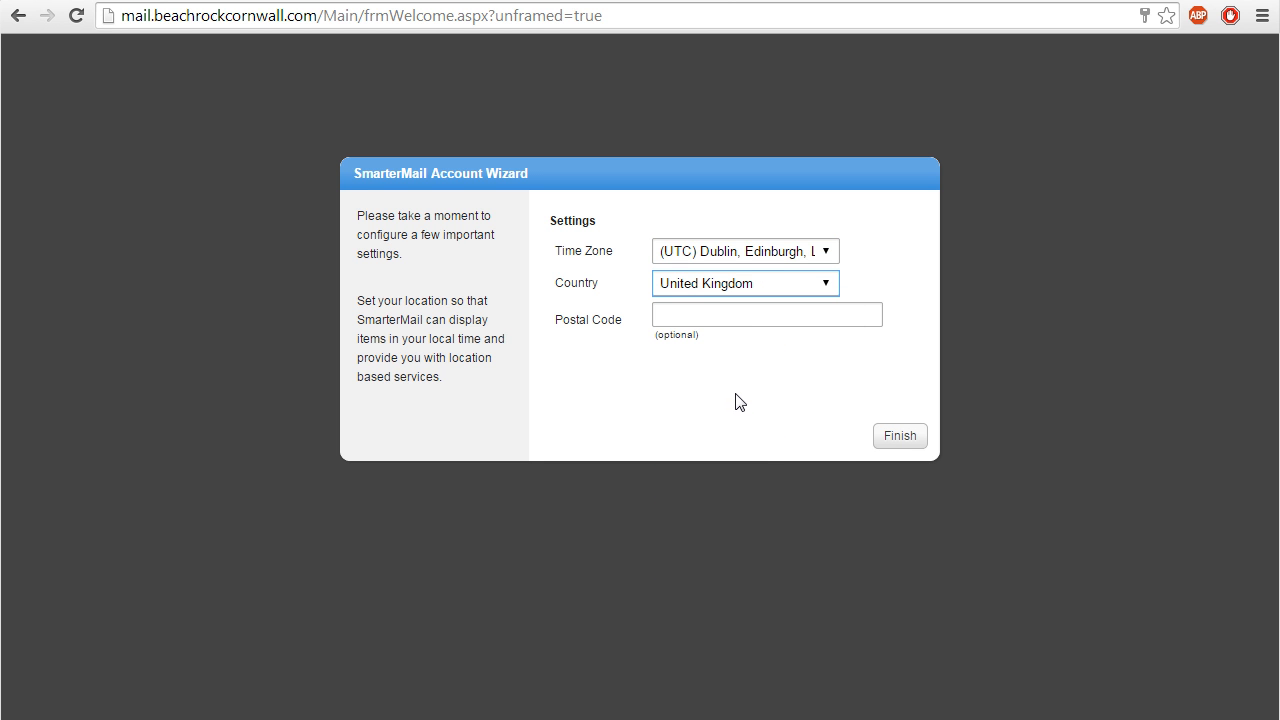
click(897, 435)
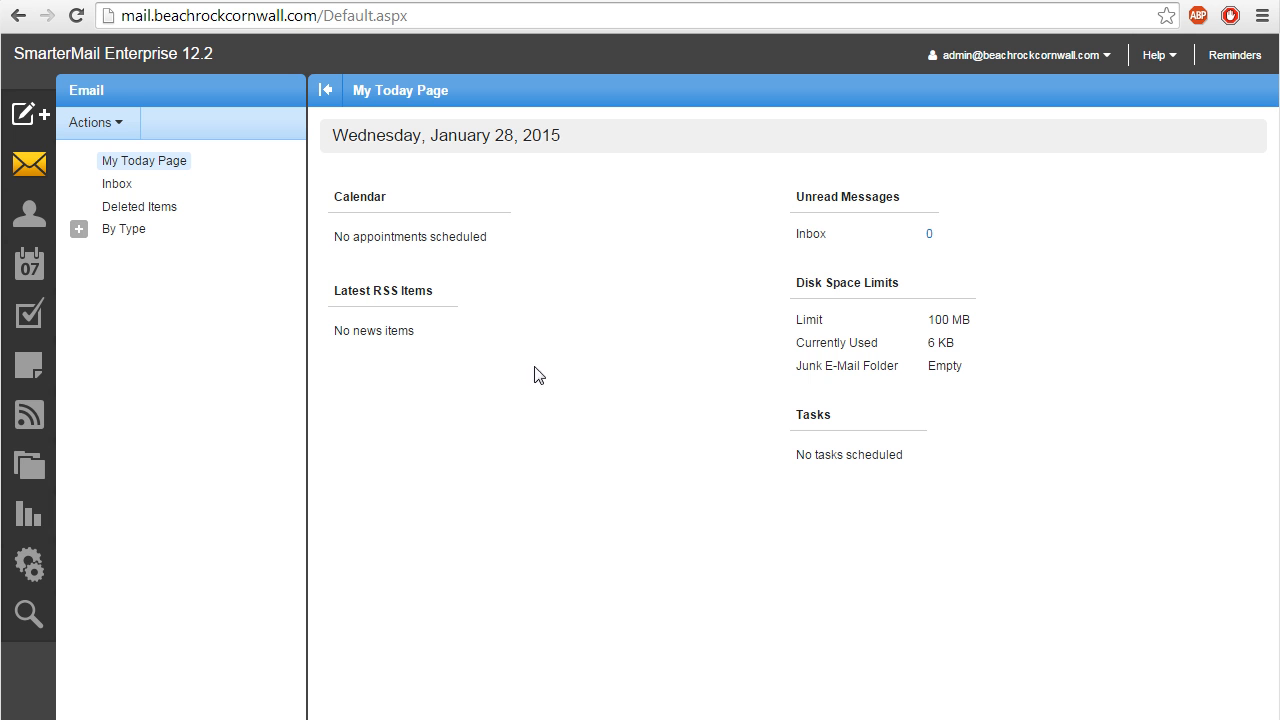
- Go to Settings, then Domain Settings, then Users to list the domain's accounts
click(31, 563)
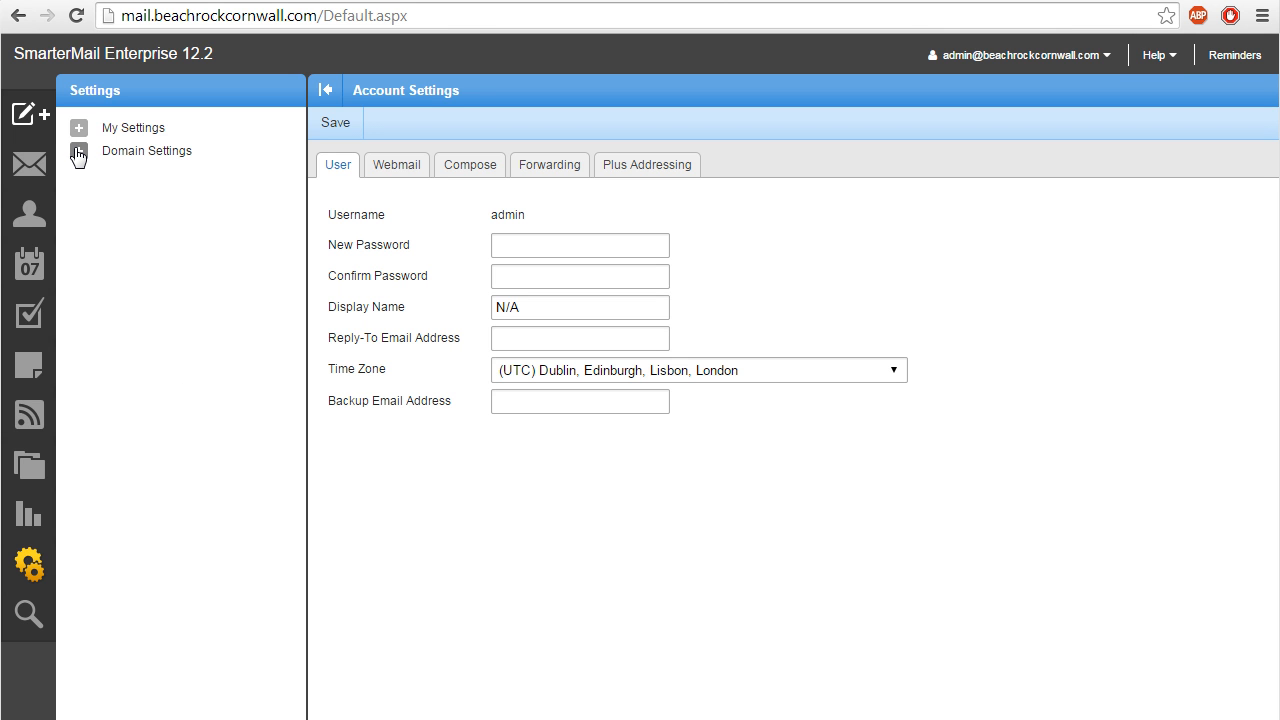
click(78, 152)
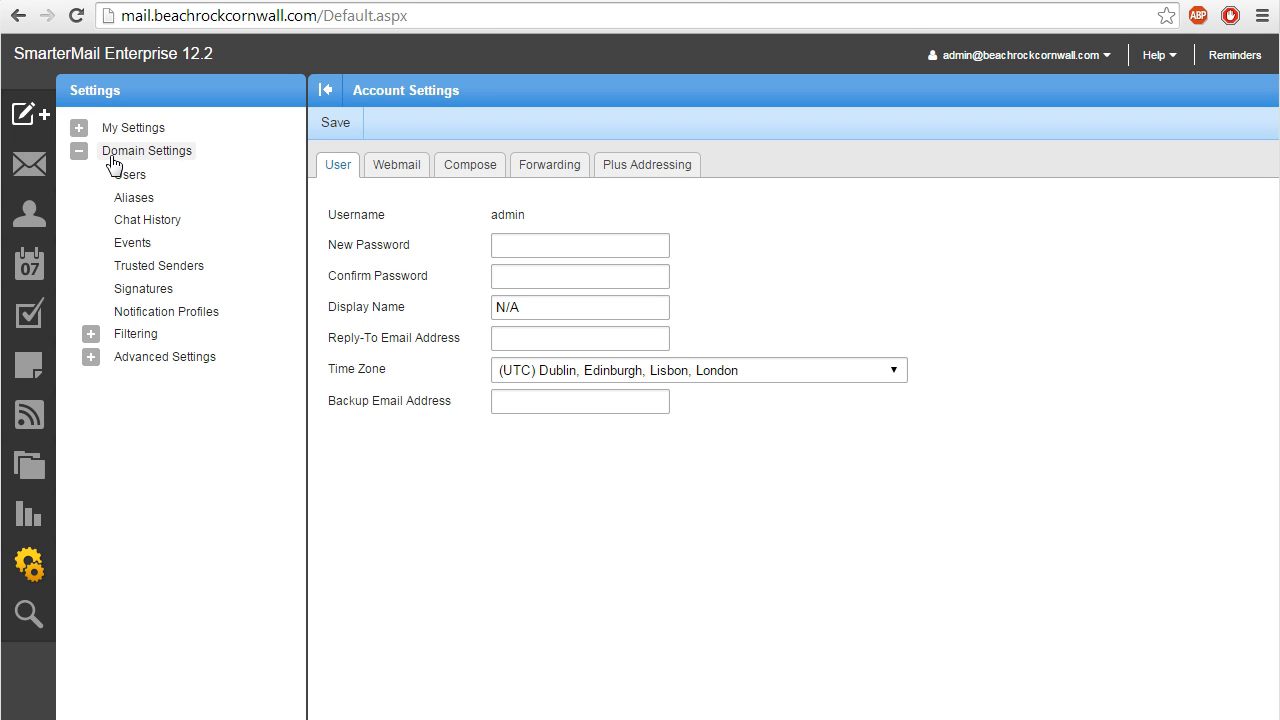
click(148, 184)
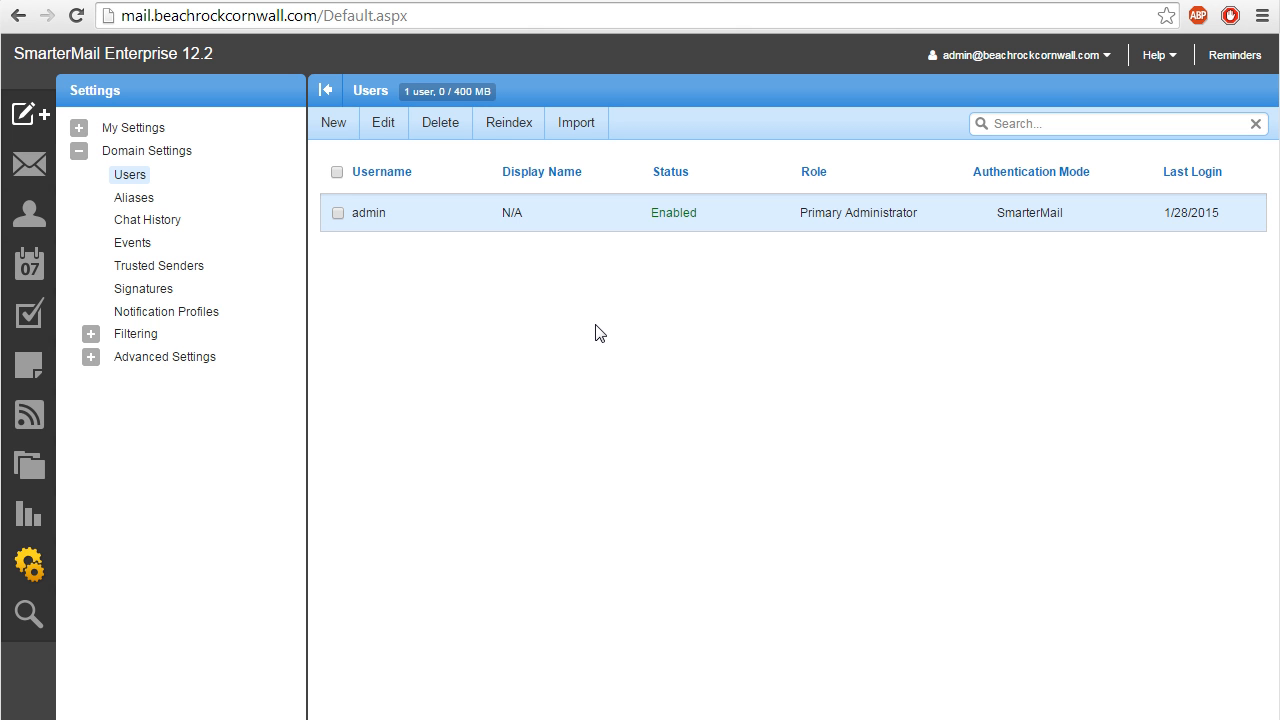
- Start a new user with username enquiries, a confirmed password, and display name 'B&B Enquiries'
click(335, 124)
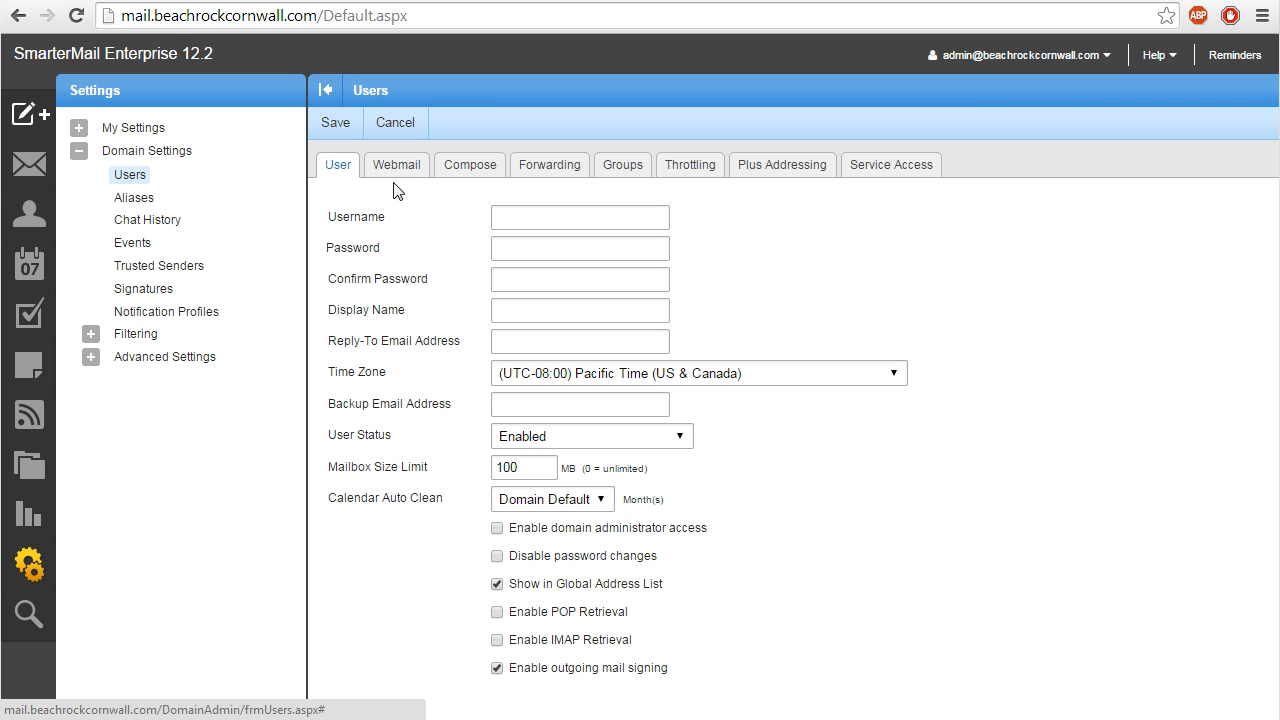
click(548, 215)
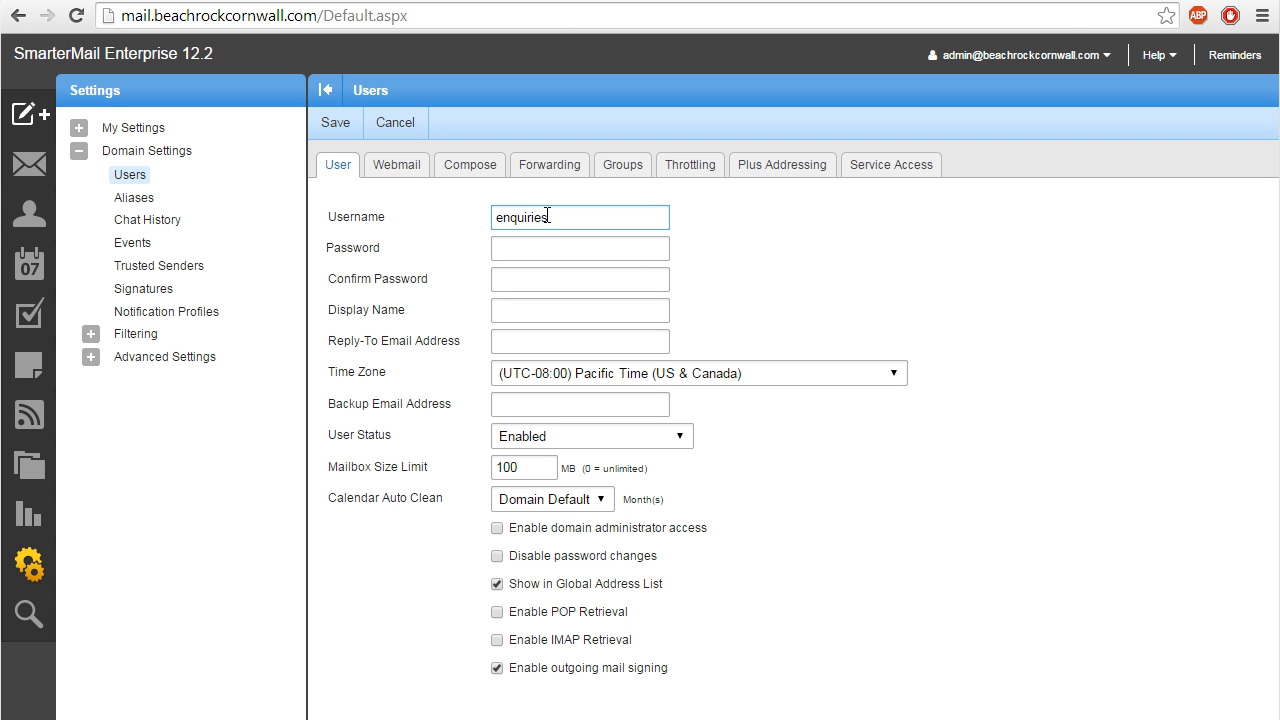
click(546, 246)
text(••••••••)
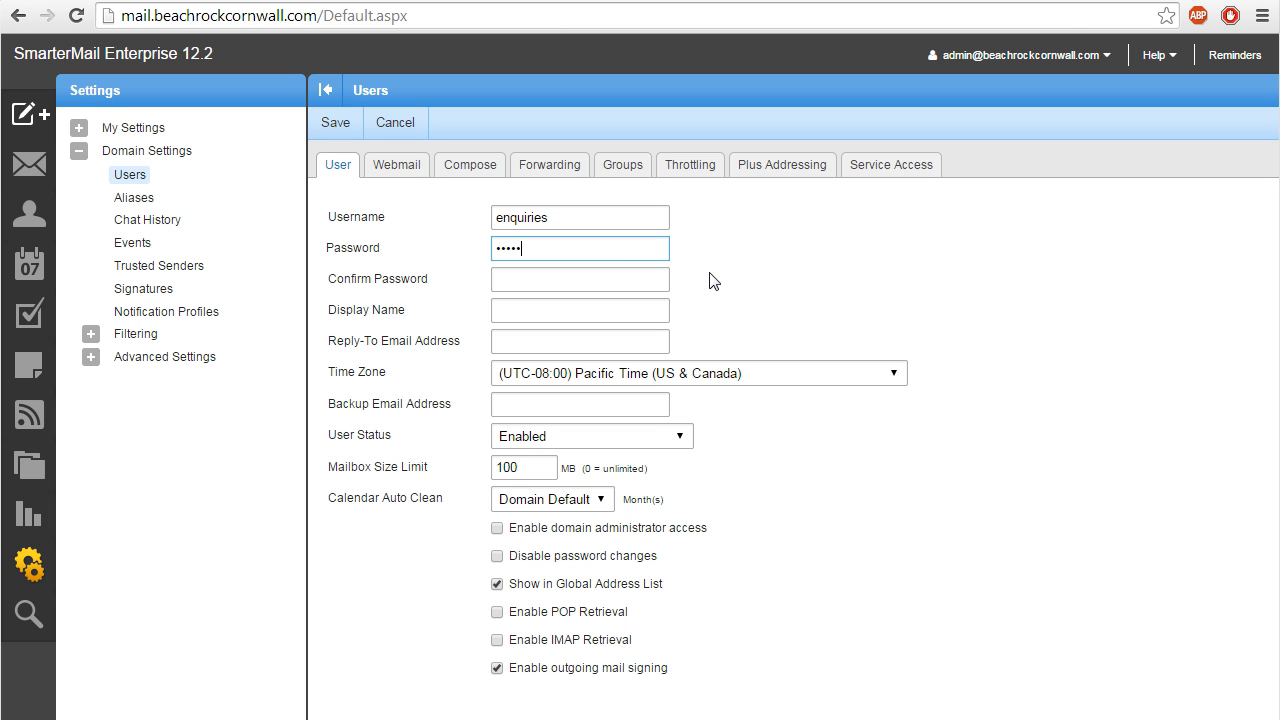
click(617, 289)
text(••••••••)
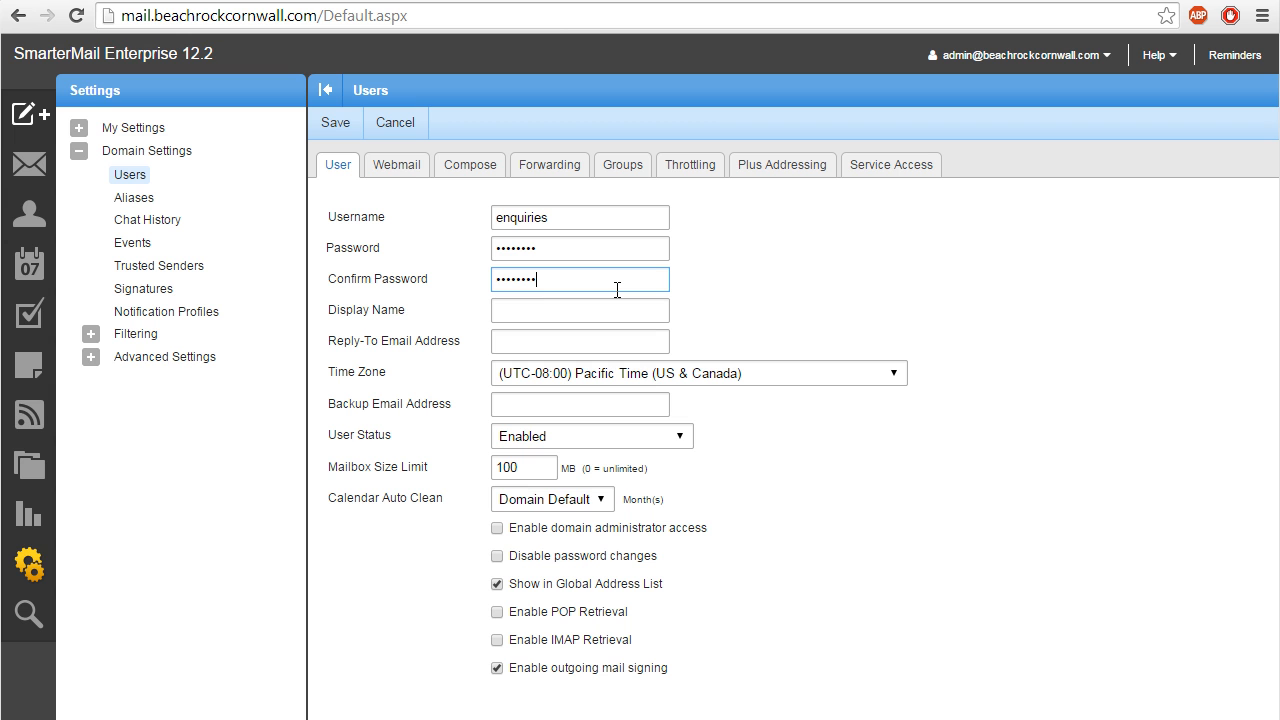
click(603, 311)
text(B&B Enquiries)
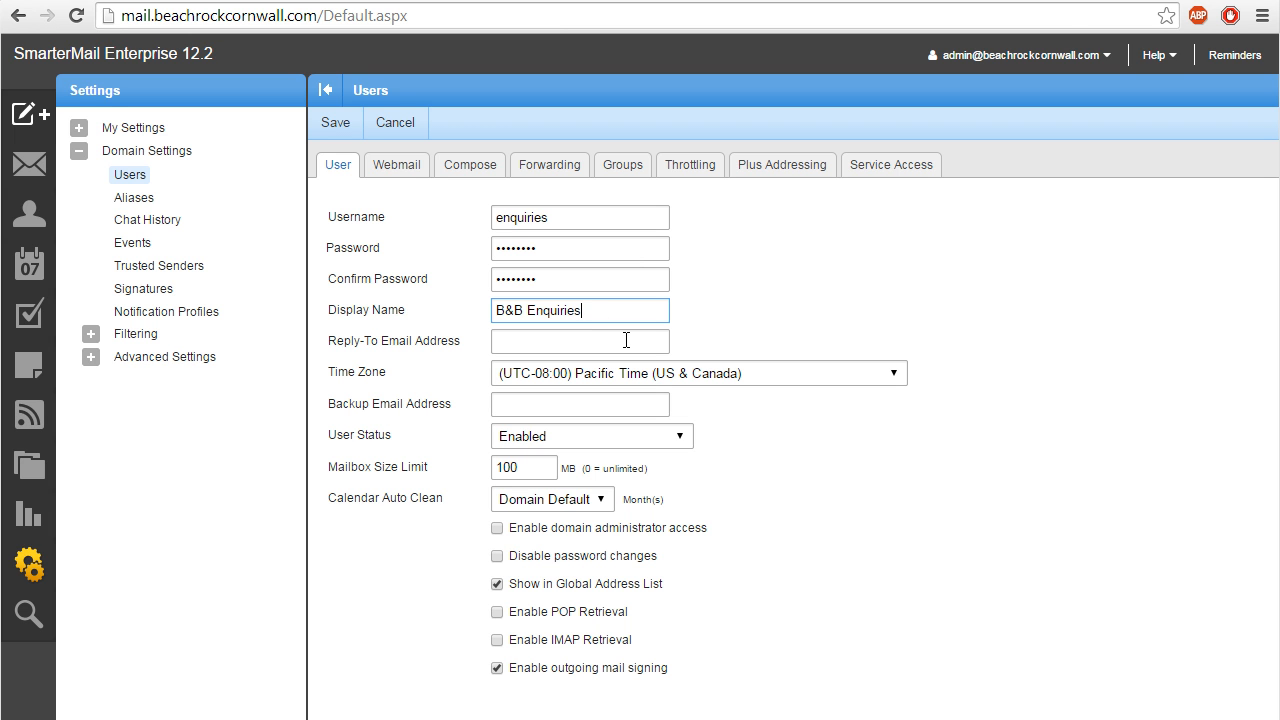
- Give enquiries the (UTC) Dublin, Edinburgh, Lisbon, London time zone, enable POP and IMAP, and save
click(896, 380)
drag(897, 413, 881, 491)
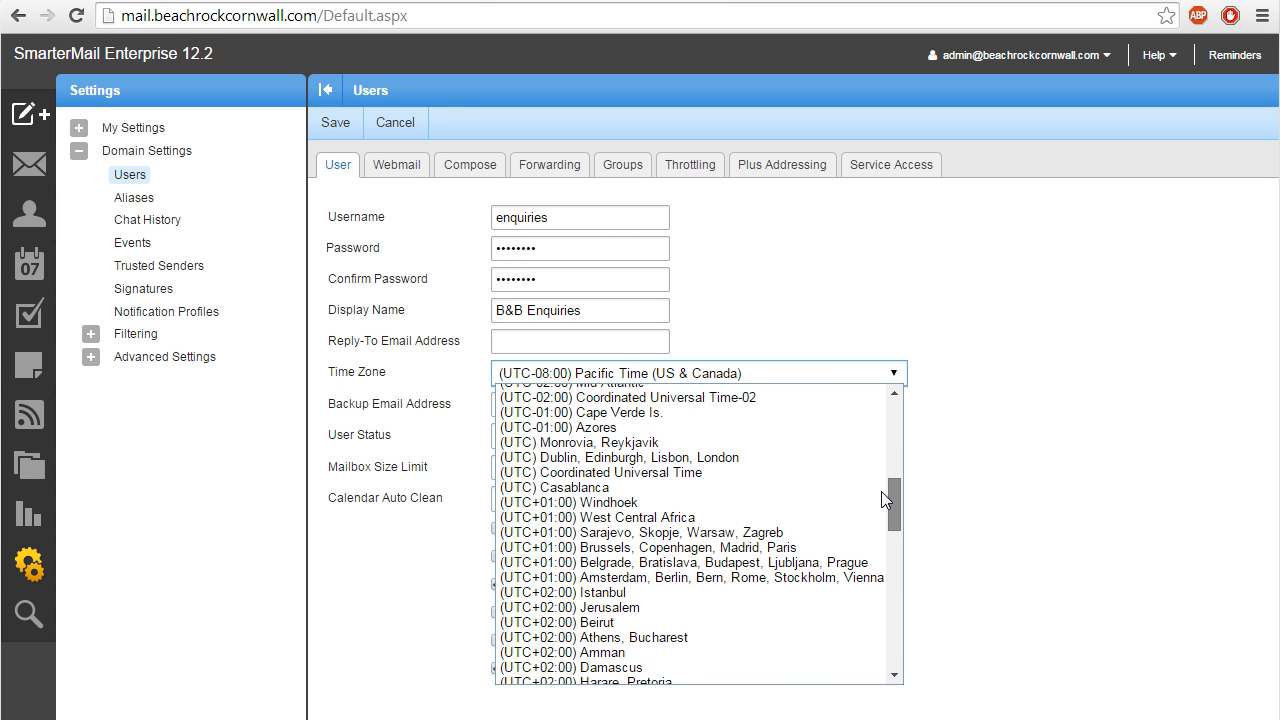
click(803, 459)
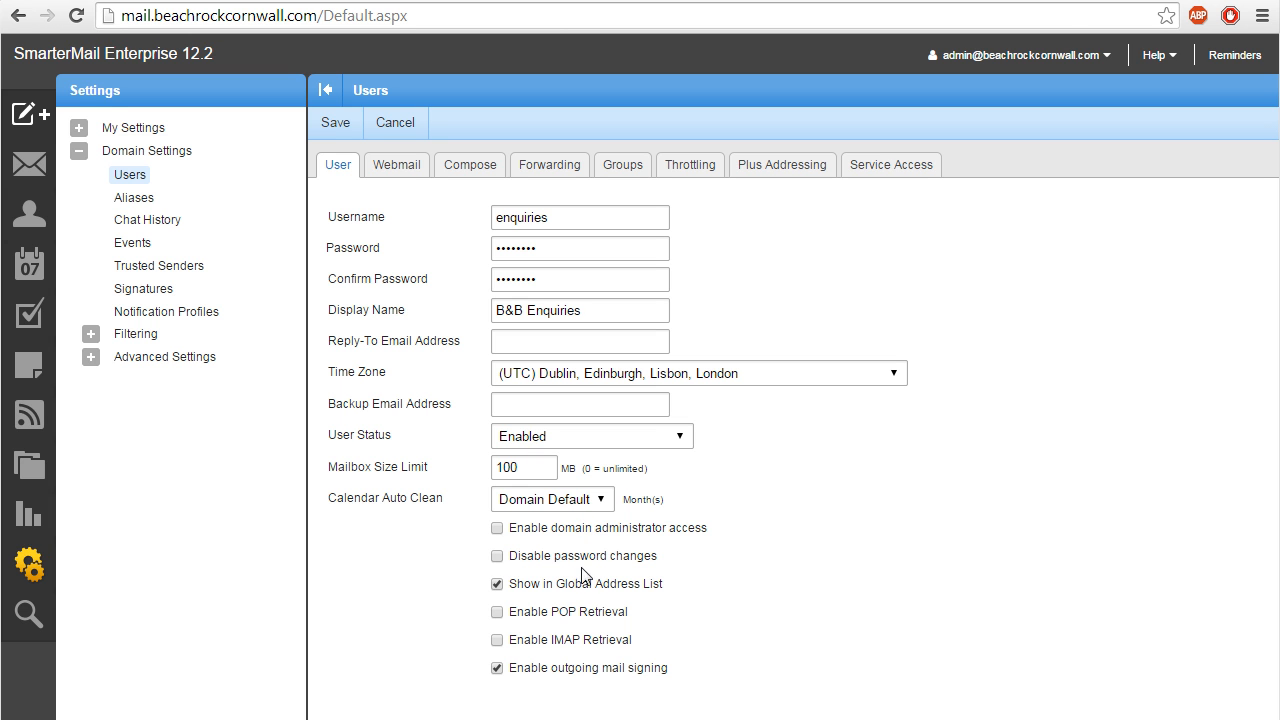
click(570, 612)
click(570, 641)
click(335, 125)
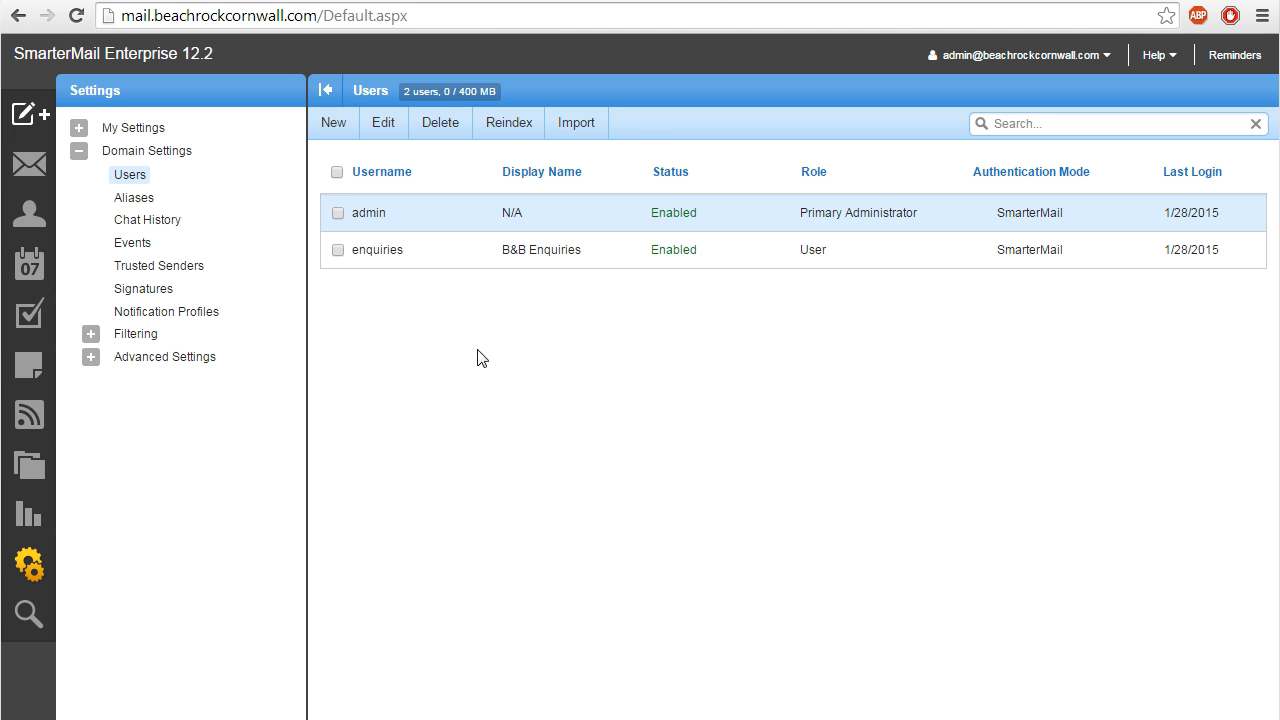
- Reopen the enquiries user, save it again, and log out to the login page
click(338, 252)
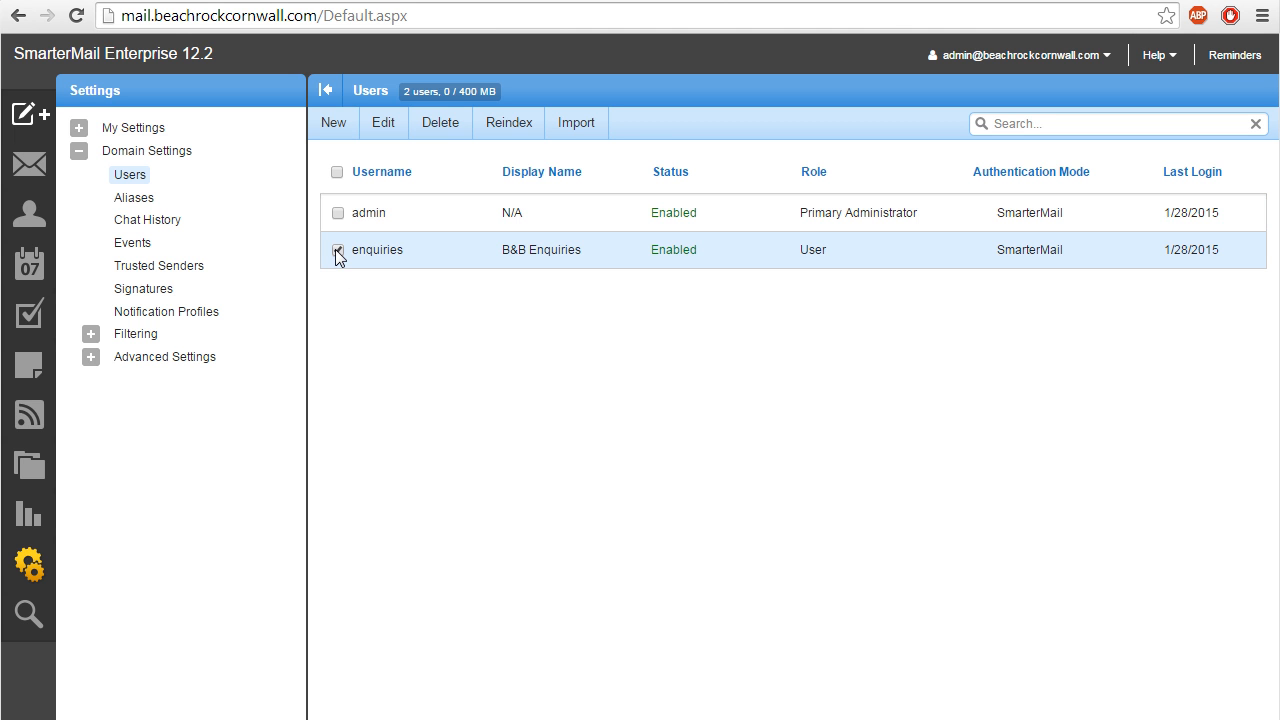
click(389, 134)
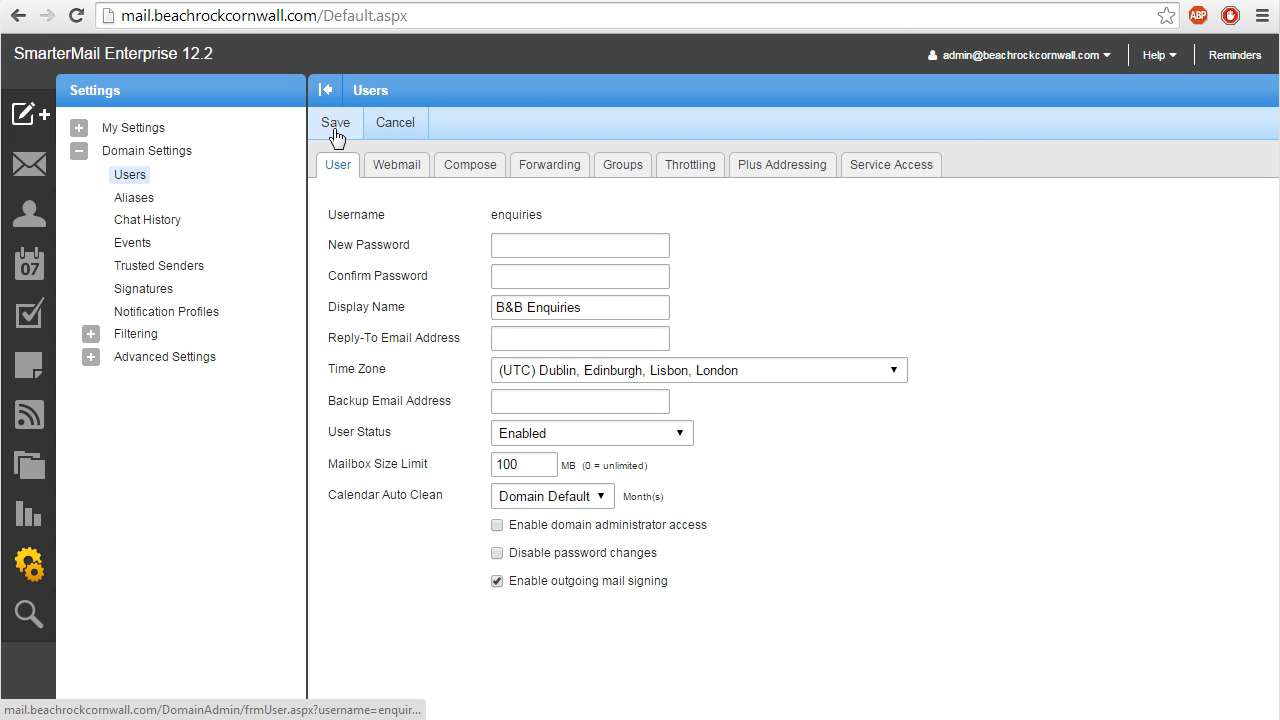
click(335, 130)
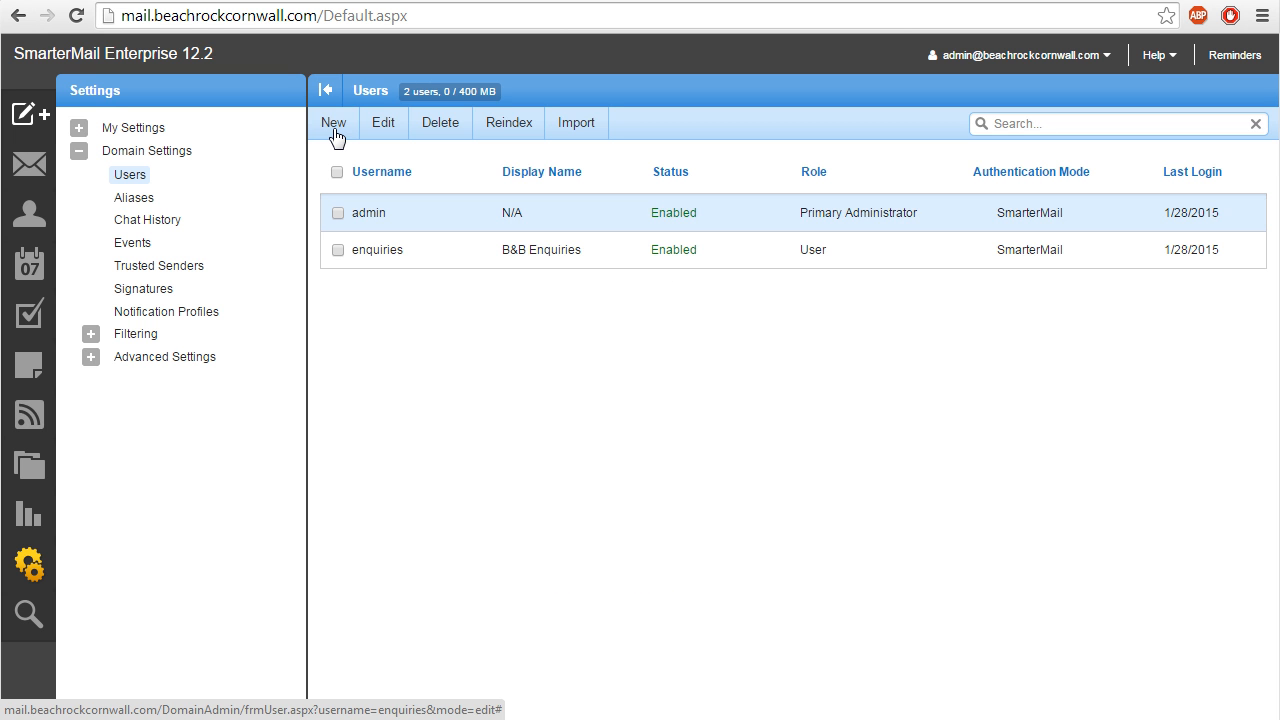
click(334, 131)
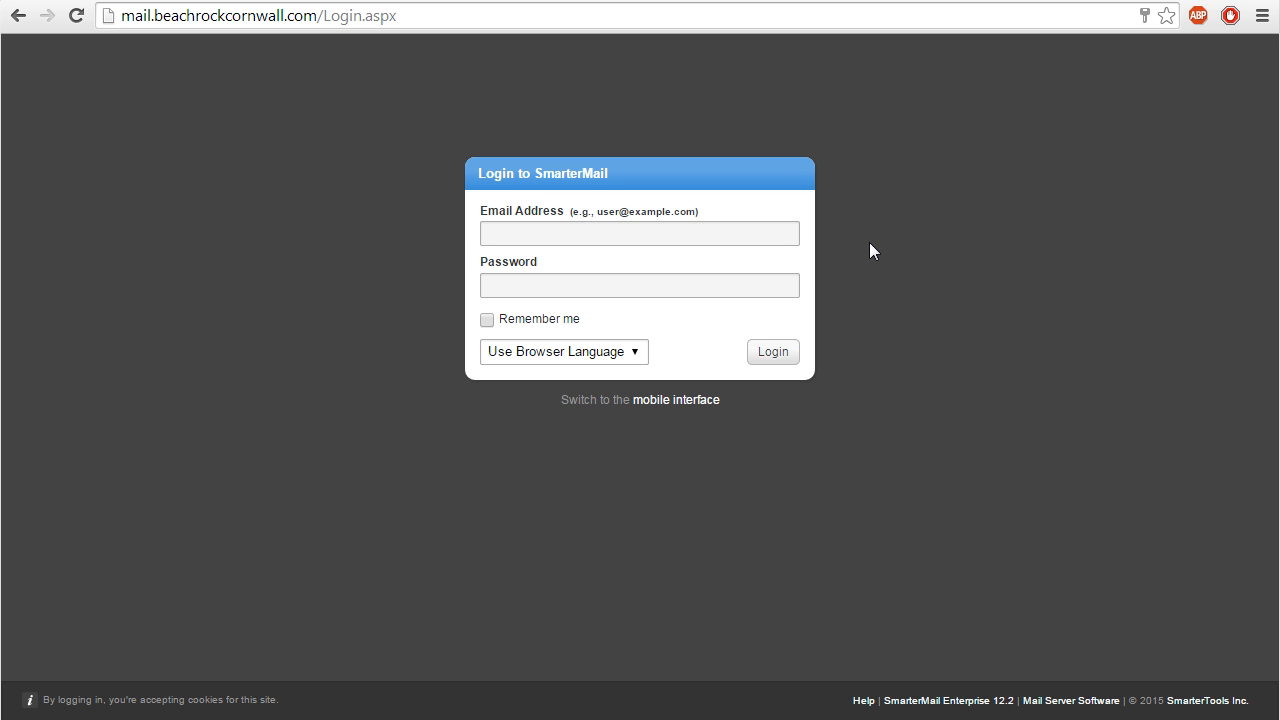
- Log in with the enquiries account's e-mail address and password, then browse the learning articles
click(745, 233)
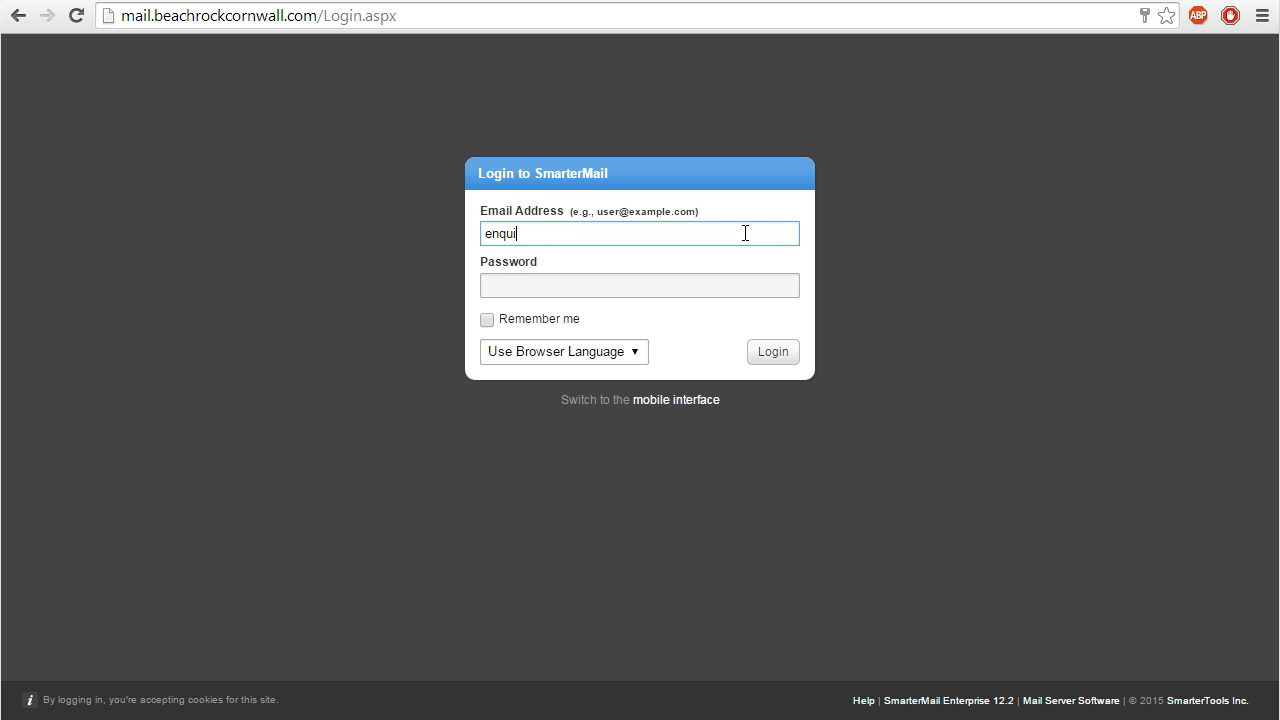
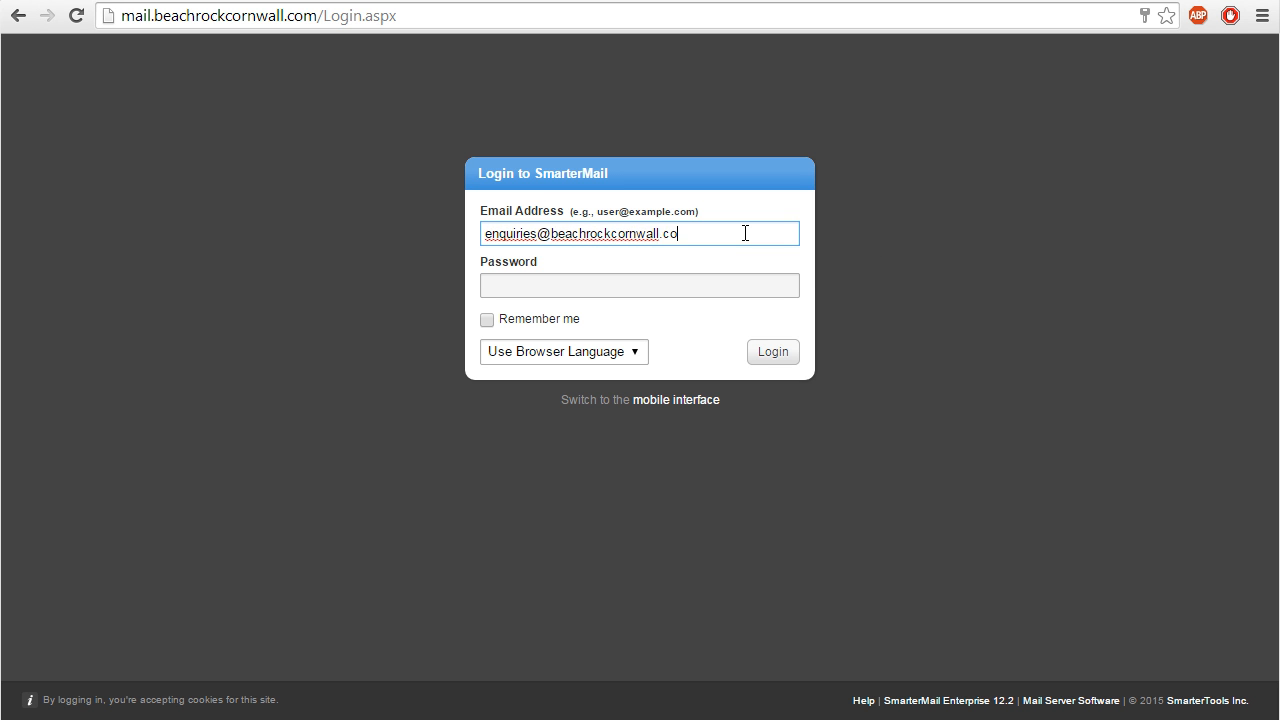
click(701, 289)
text(********)
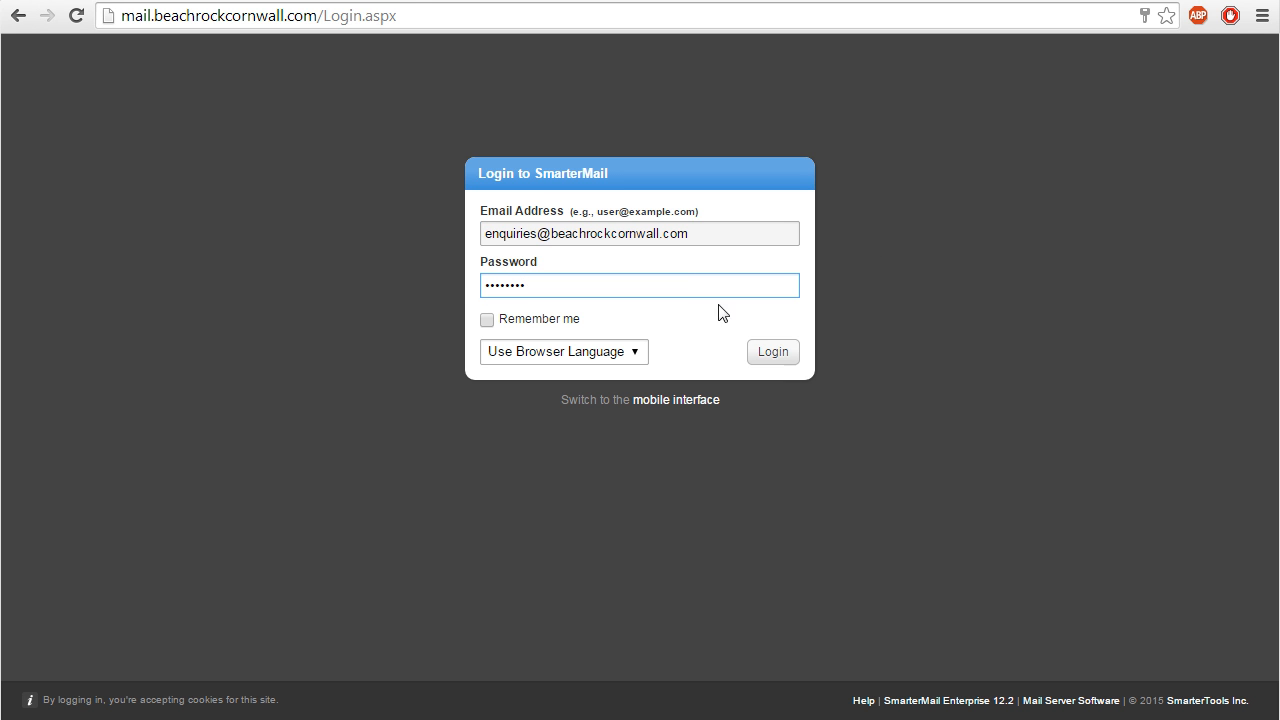
click(775, 350)
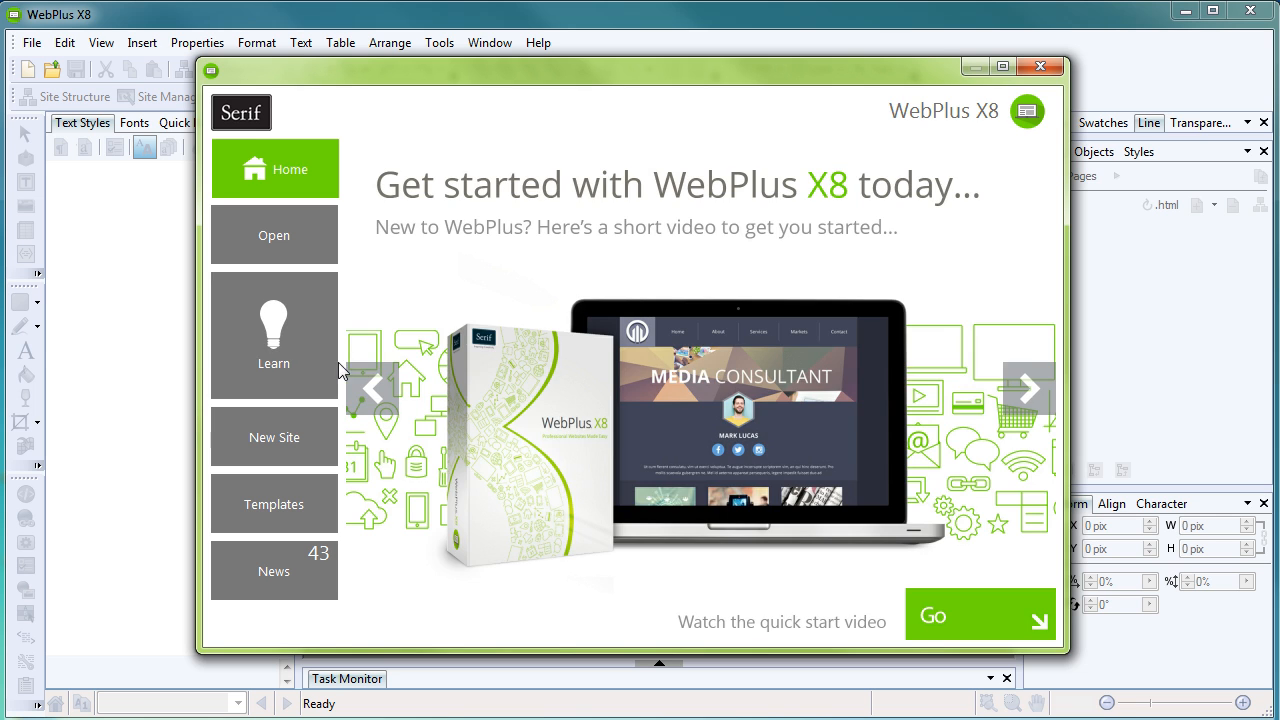
click(287, 364)
drag(1045, 214, 1047, 417)
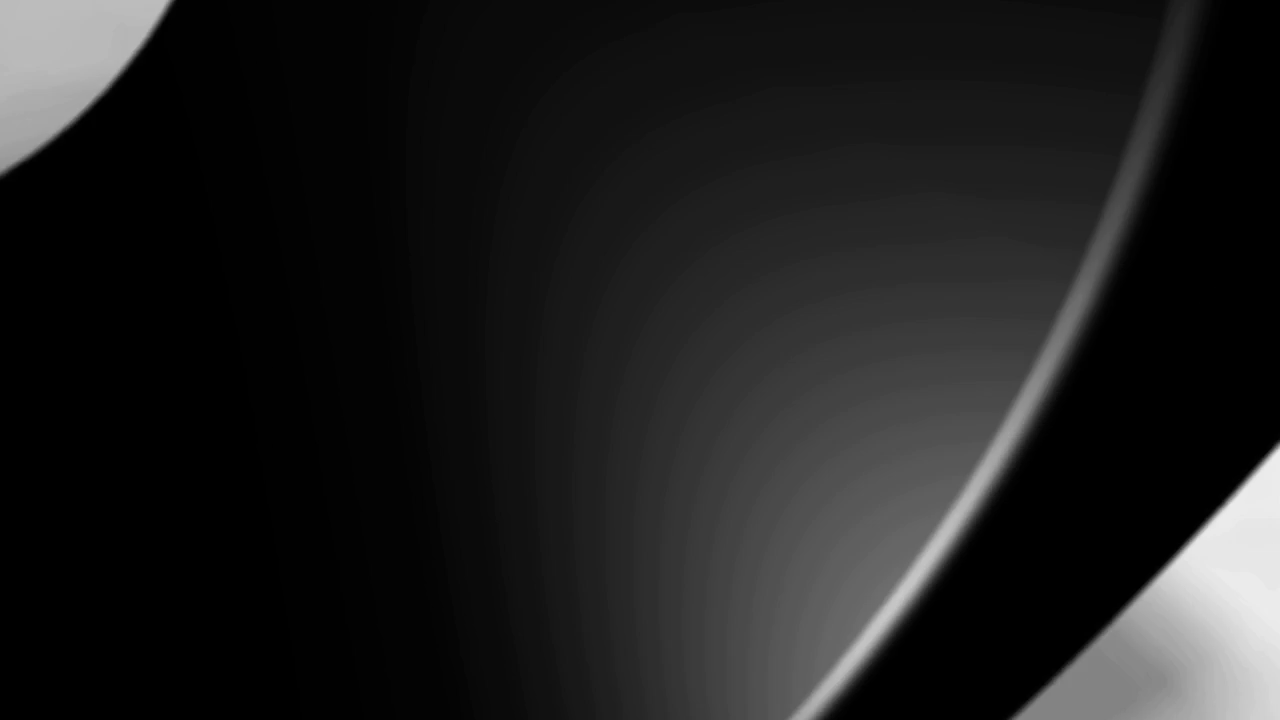